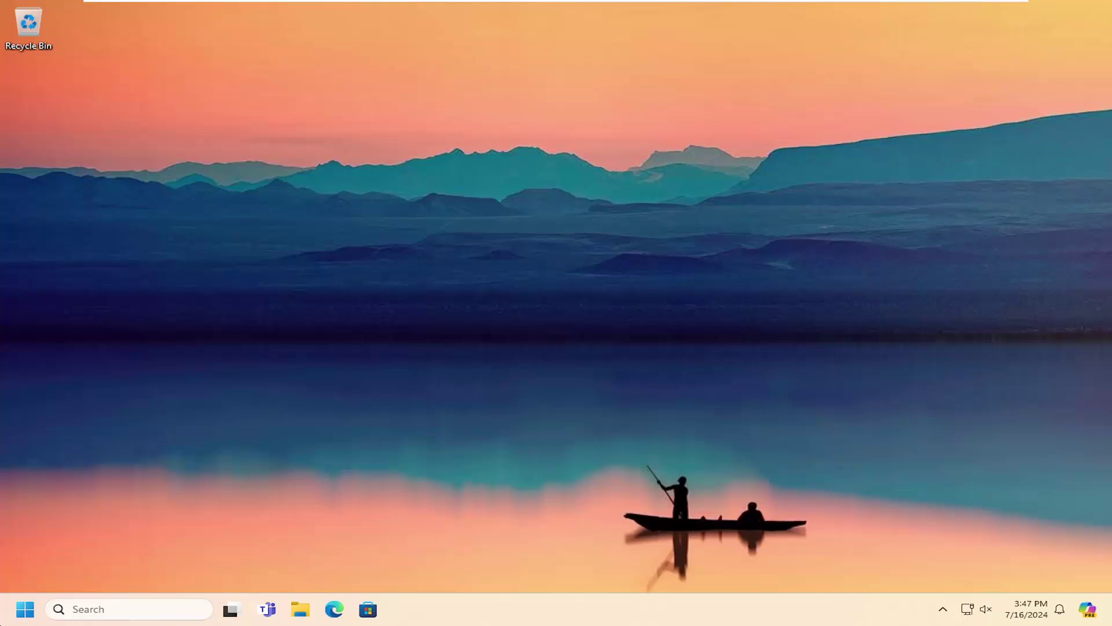
Launch Settings from Start, enlarge it and go to Network & internet
key("super")
type("settings")
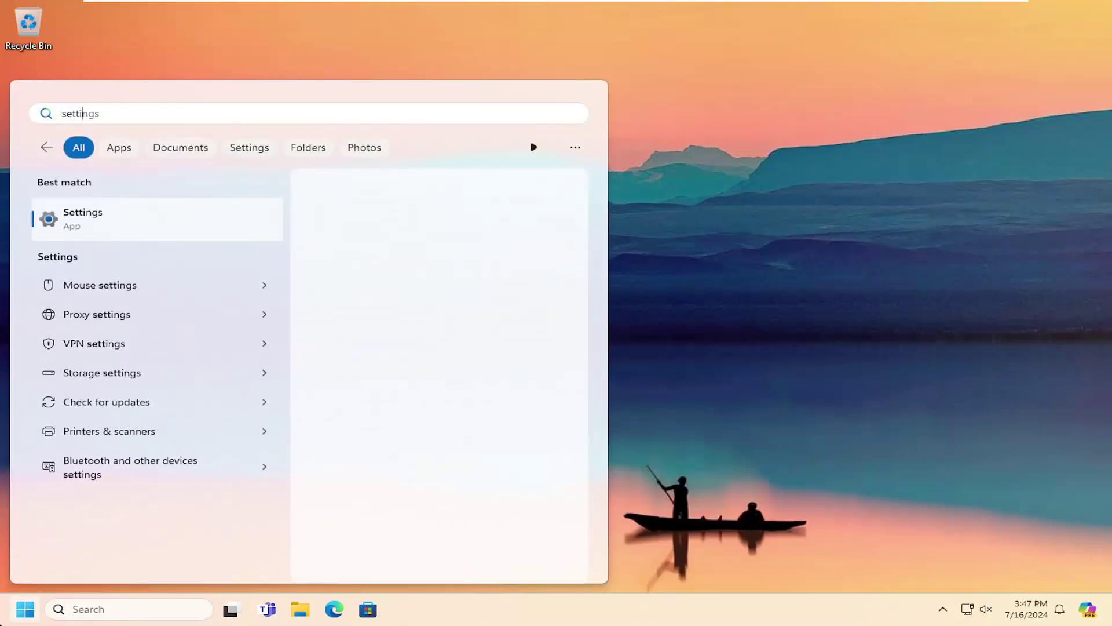
left_click(130, 221)
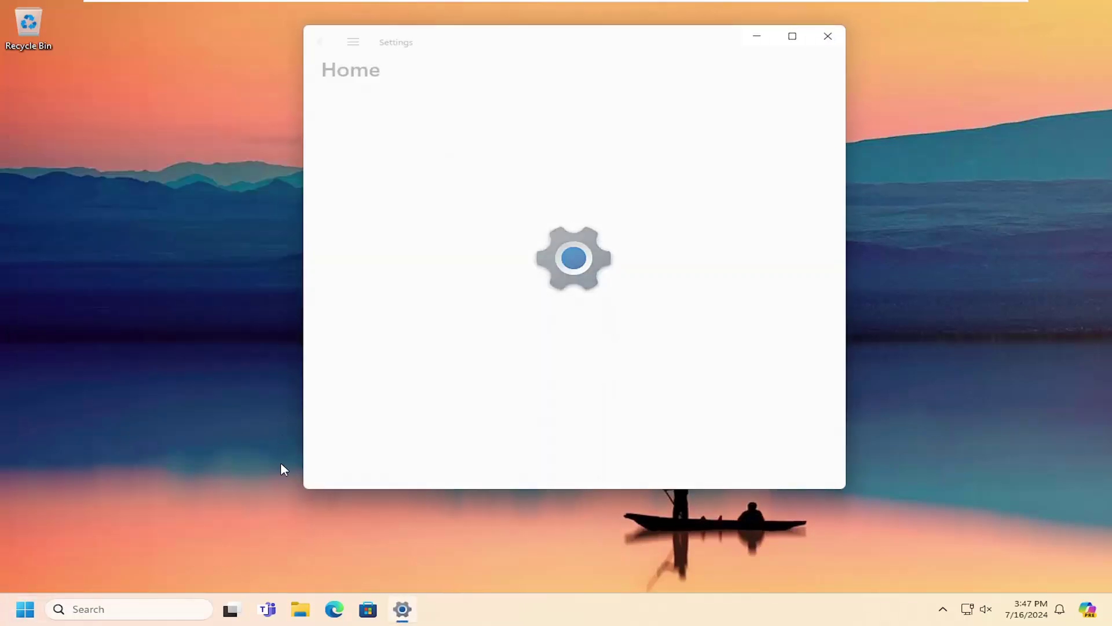
left_click_drag(300, 489, 143, 507)
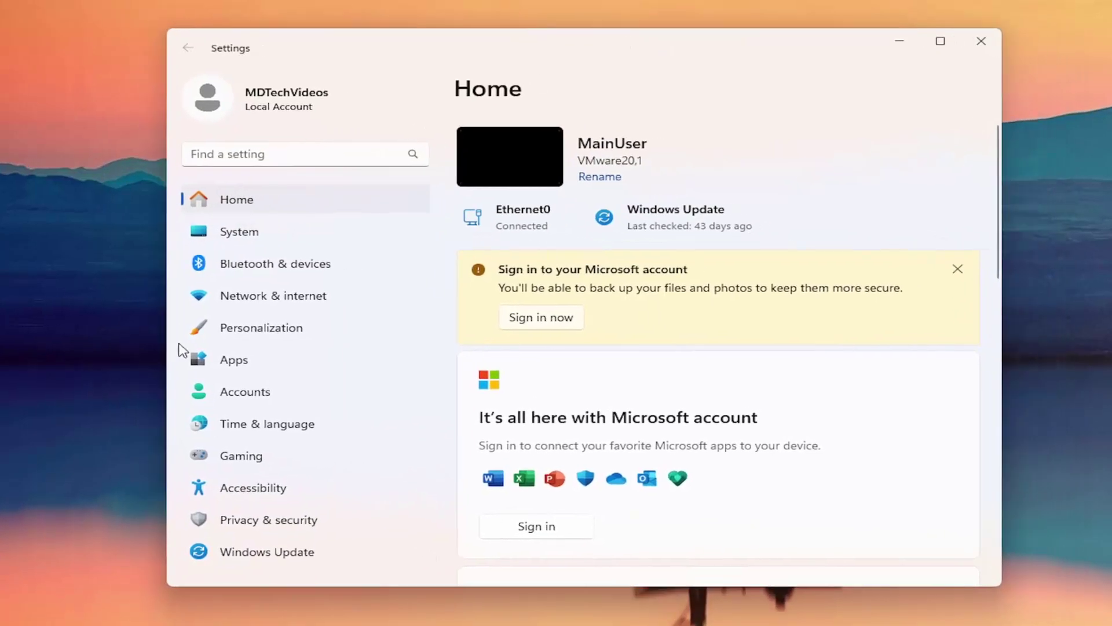
left_click(247, 299)
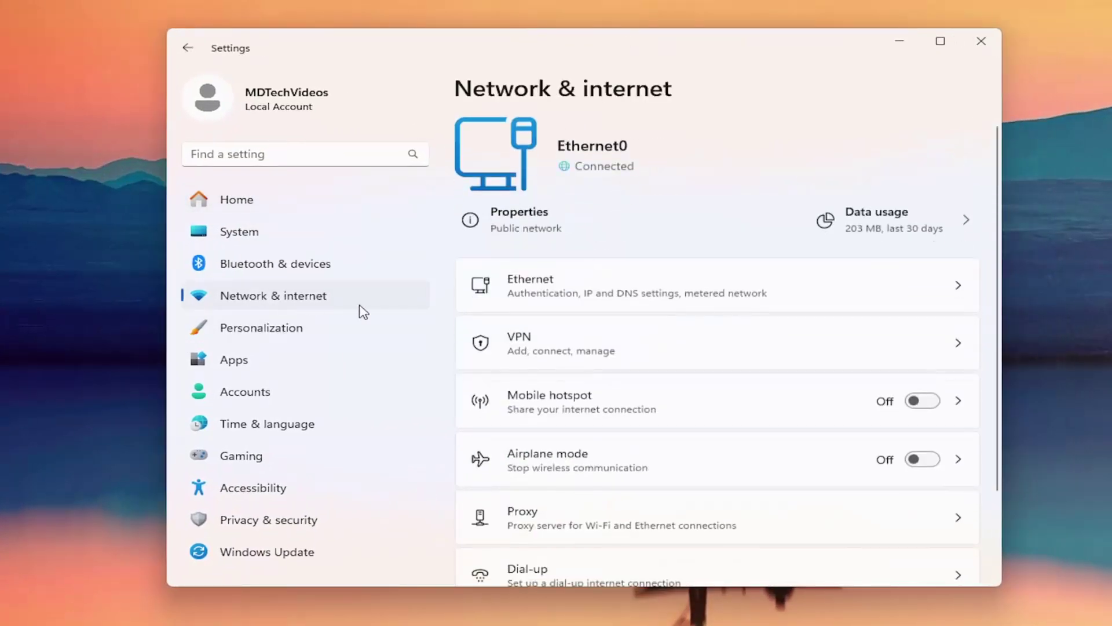
Edit the Ethernet connection's IP assignment and choose Manual
left_click(570, 295)
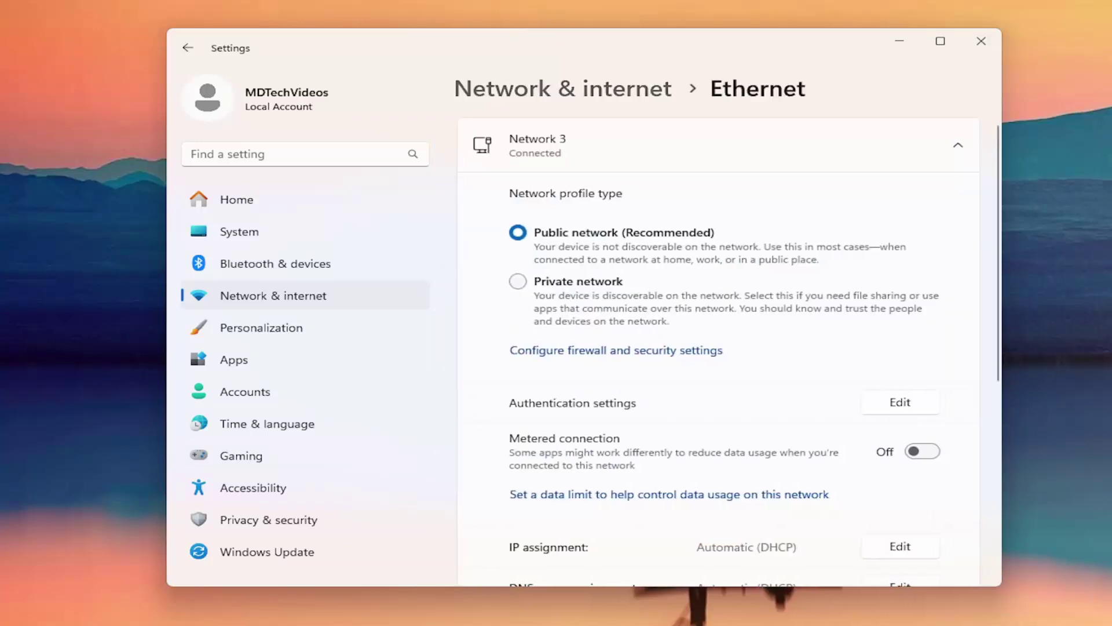
scroll(543, 347, "down", 1)
scroll(545, 296, "down", 3)
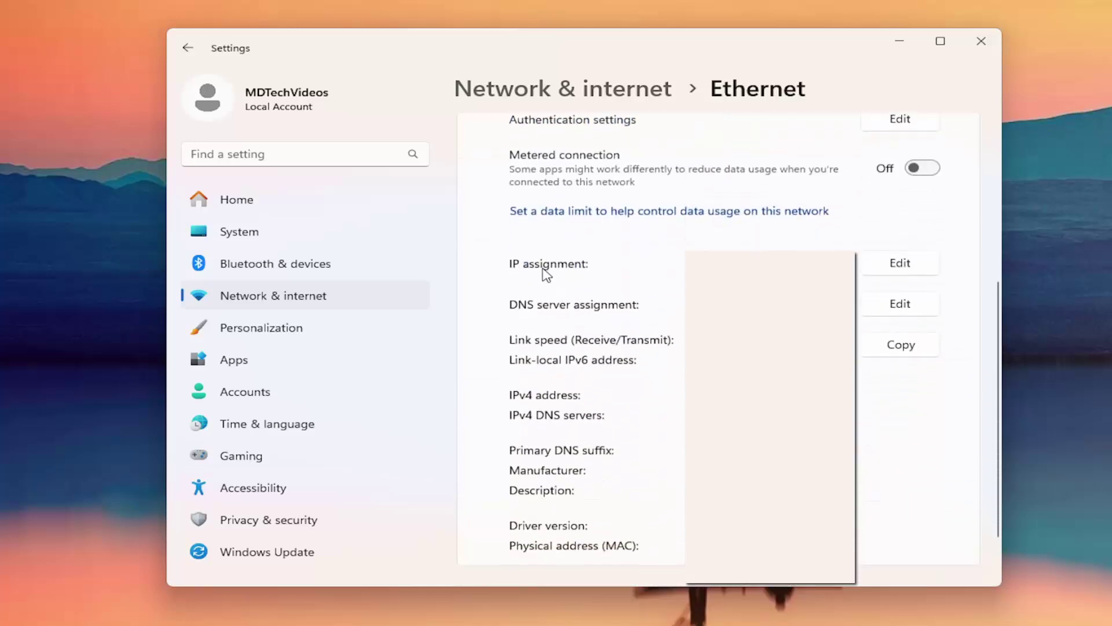
left_click(901, 265)
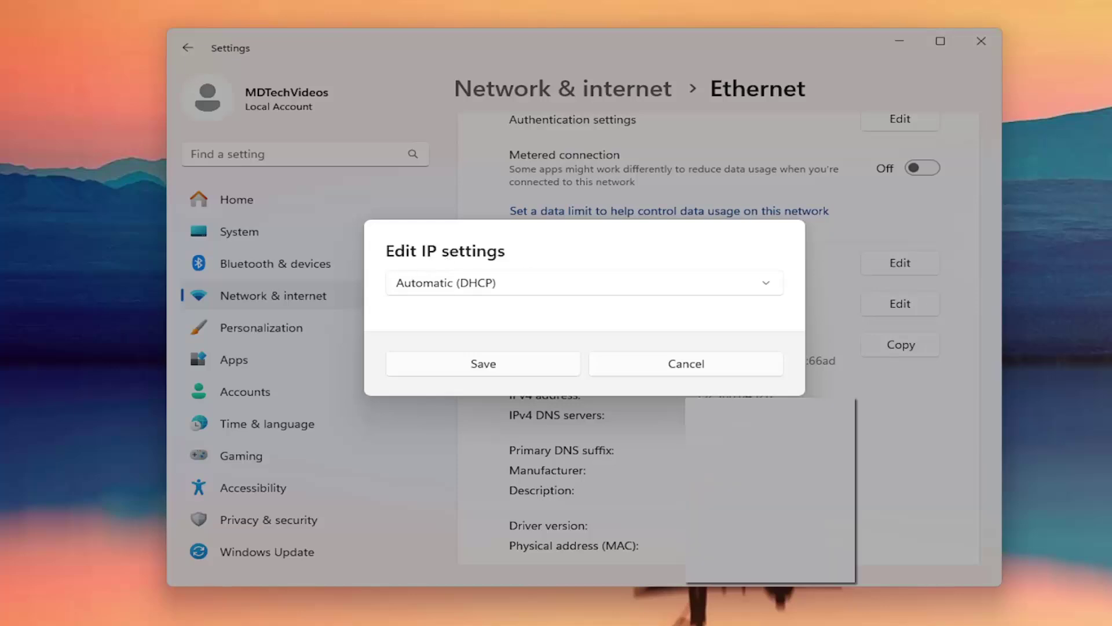
left_click(600, 290)
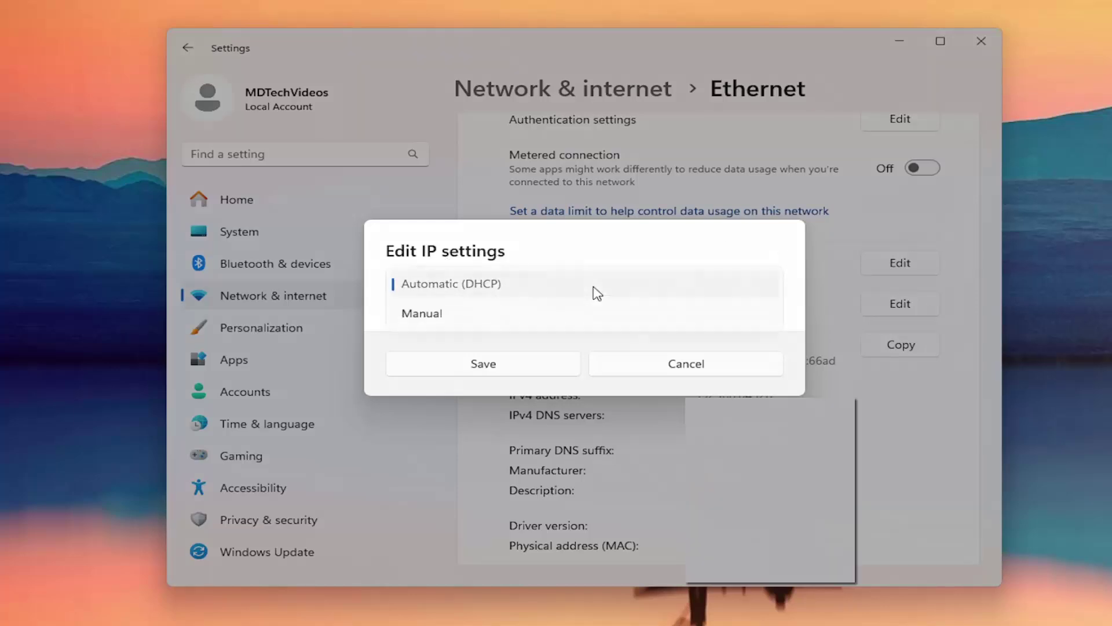
left_click(596, 294)
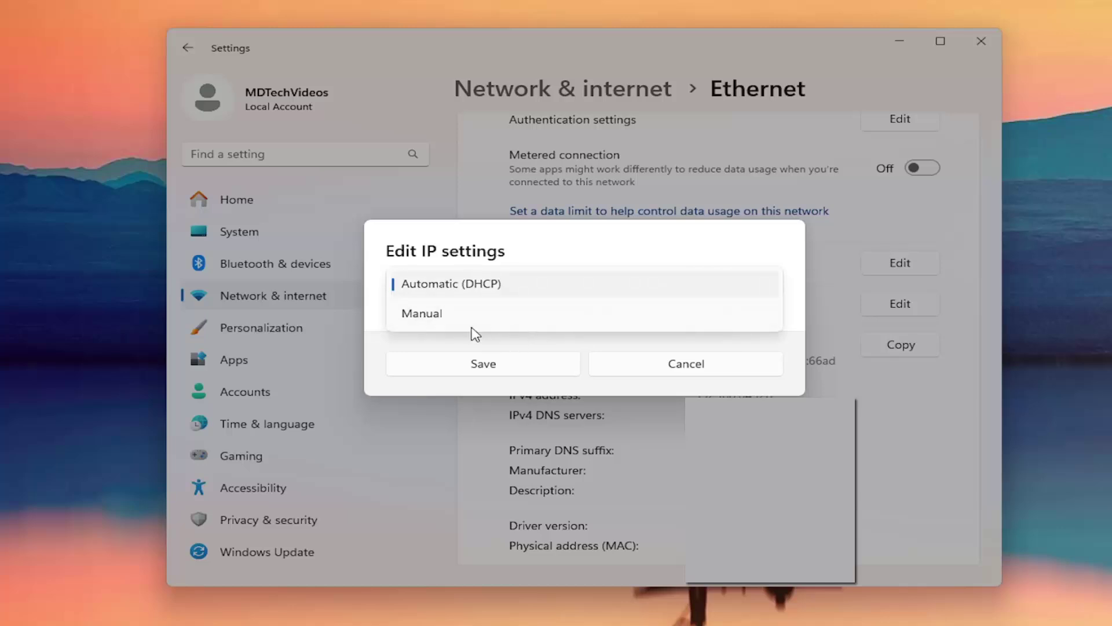
left_click(402, 316)
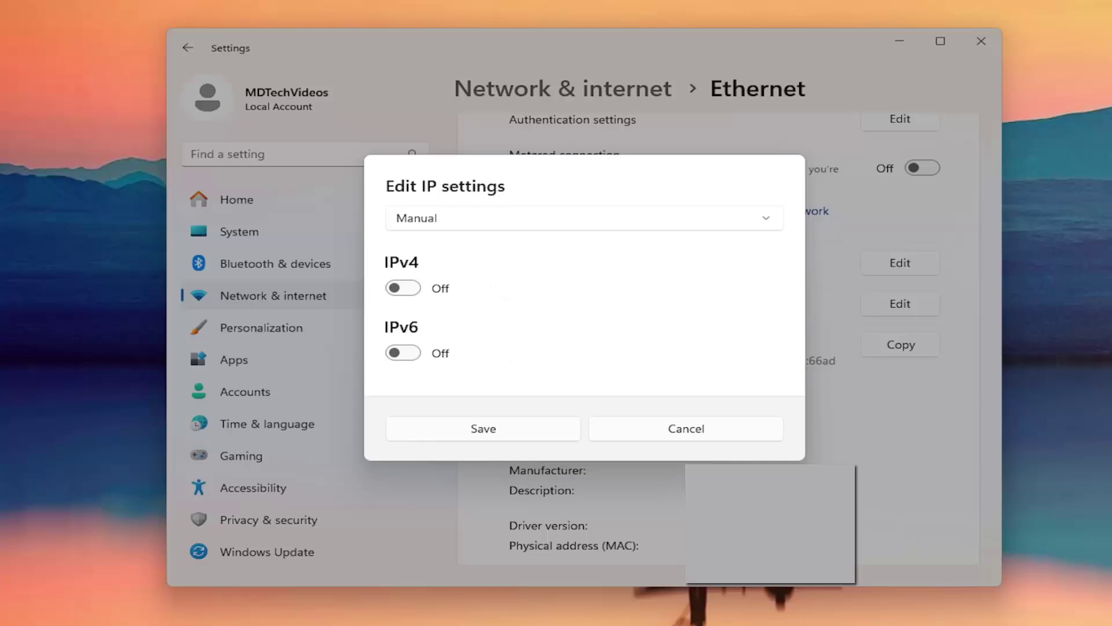
Switch IPv4 on and place the cursor in the Gateway field
left_click(403, 291)
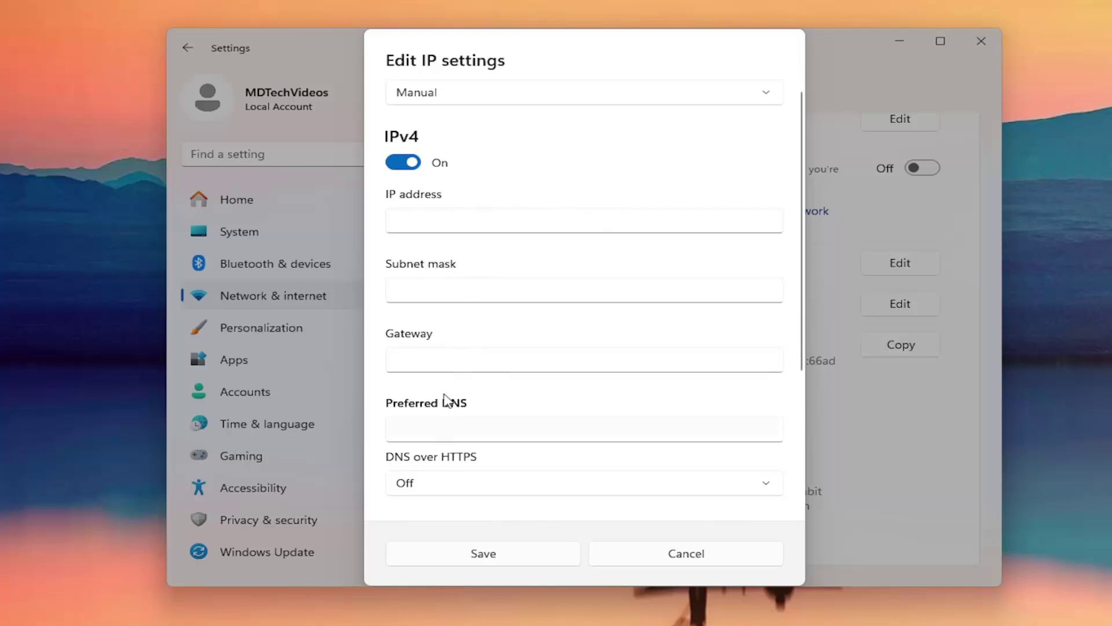
left_click(451, 362)
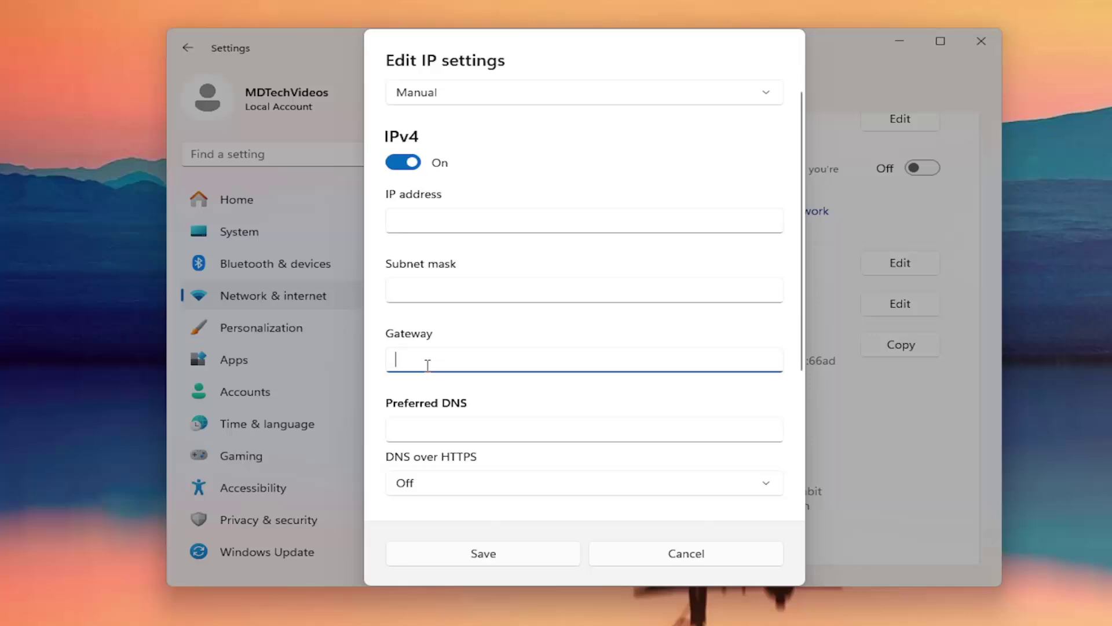